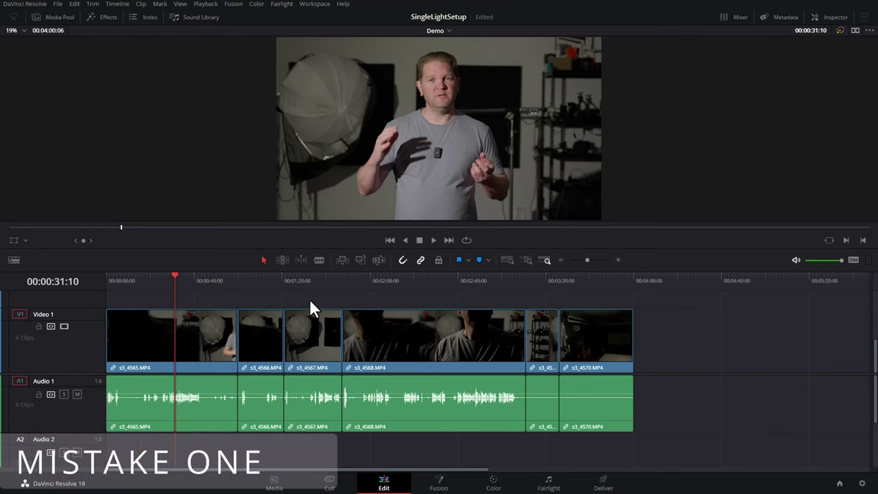
- Trial-move the later interview clips right and back, scrubbing the edit to find a spot
left_click_drag(295, 295, 709, 456)
left_click_drag(317, 343, 382, 333)
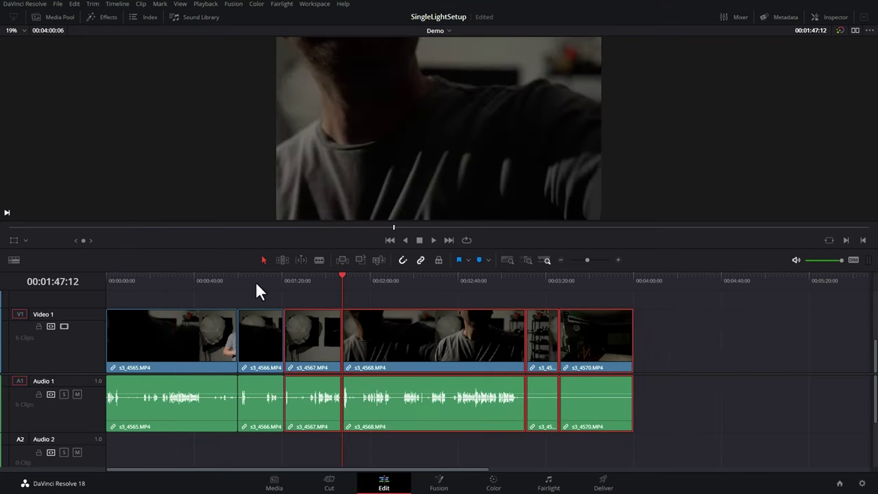
left_click(272, 278)
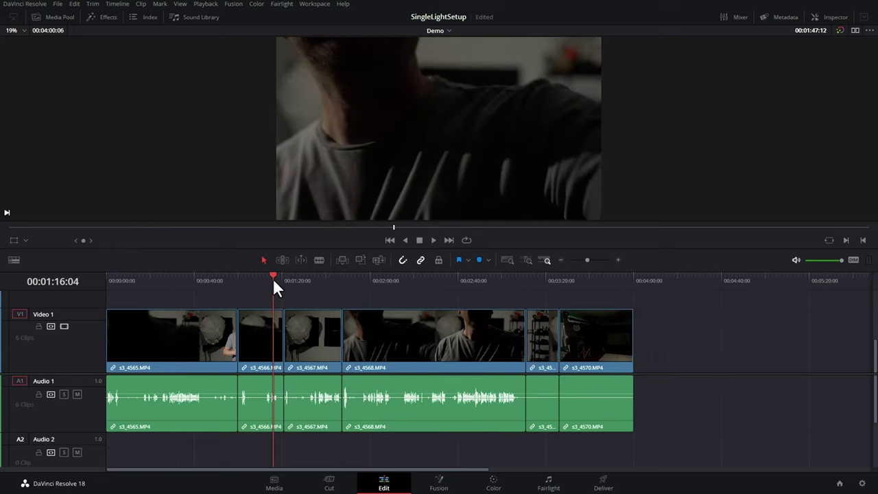
left_click_drag(273, 278, 311, 277)
key("y")
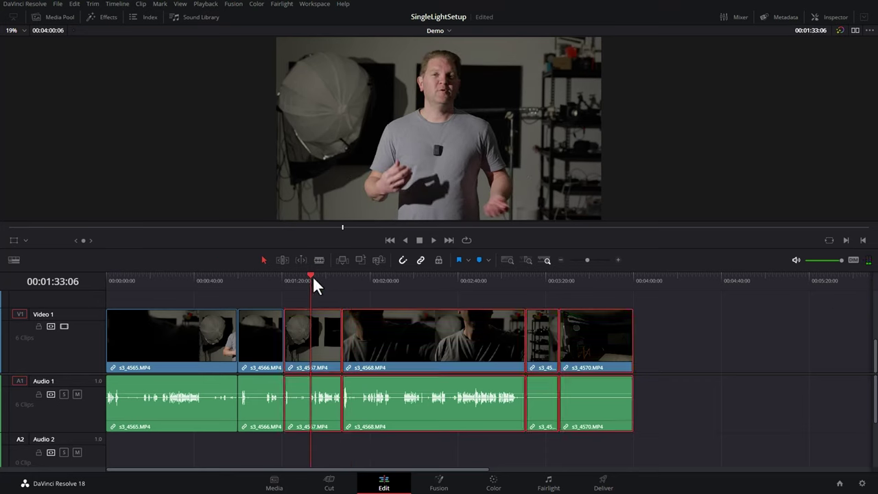
left_click_drag(318, 320, 460, 322)
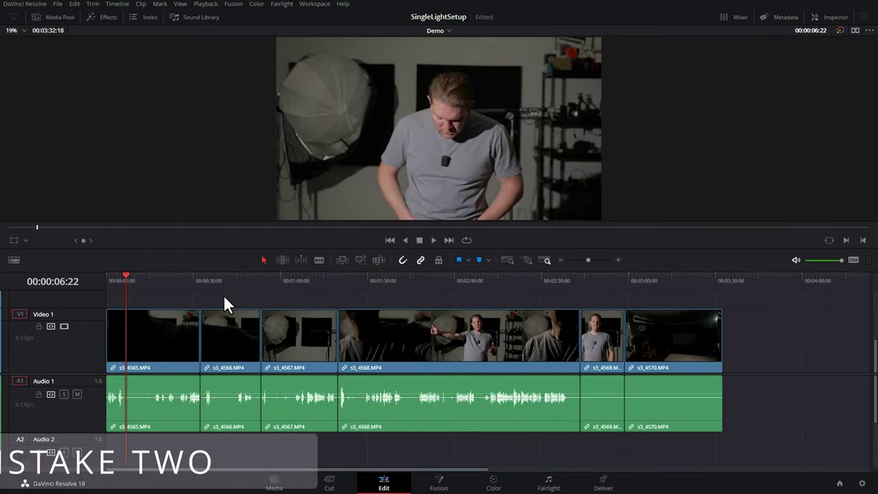
- Open a gap after s3_4565, extend its end to fill it, then ripple-trim that end shorter
left_click_drag(221, 296, 781, 434)
left_click_drag(219, 326, 255, 326)
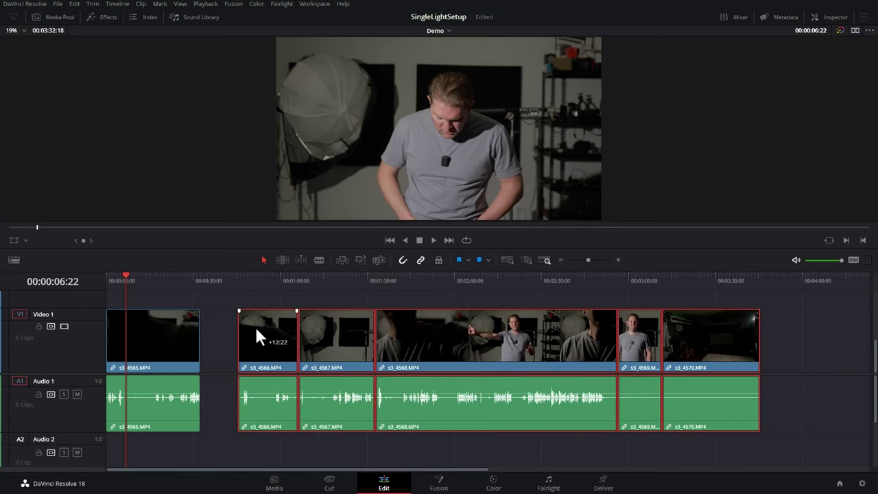
left_click_drag(194, 314, 237, 314)
key("t")
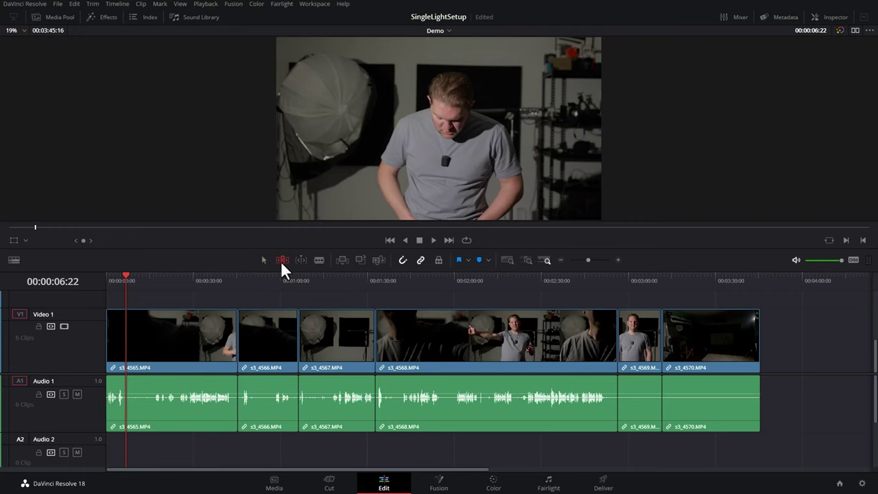
left_click_drag(233, 315, 187, 323)
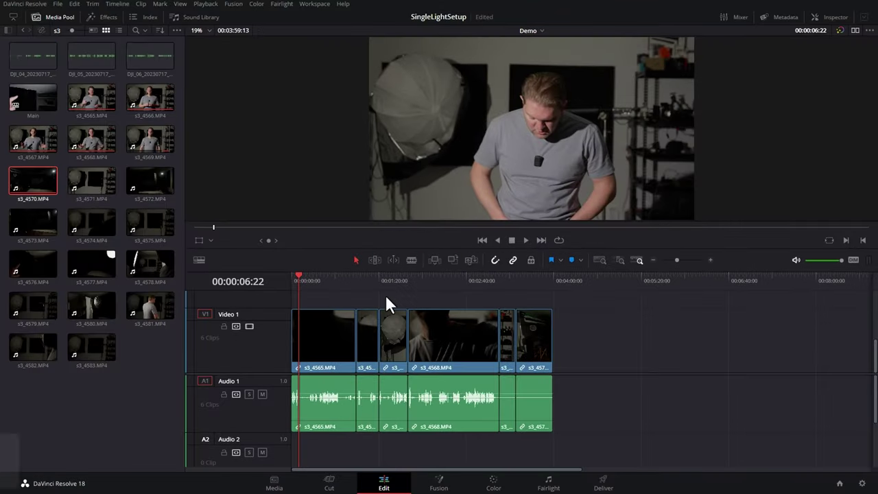
- Make room after s3_4566, drop s3_4574 into the gap, and slide the later clips back behind it
left_click_drag(386, 298, 597, 429)
left_click_drag(393, 326, 667, 344)
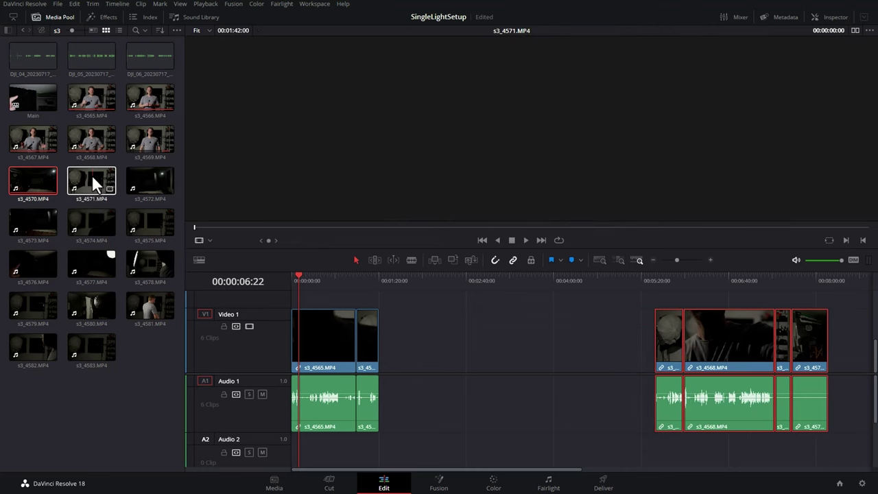
left_click_drag(91, 220, 392, 336)
left_click_drag(671, 319, 423, 323)
- Insert s3_4583 from the source viewer at 00:02:12:07, just ahead of s3_4568
left_click(413, 284)
left_click(394, 298)
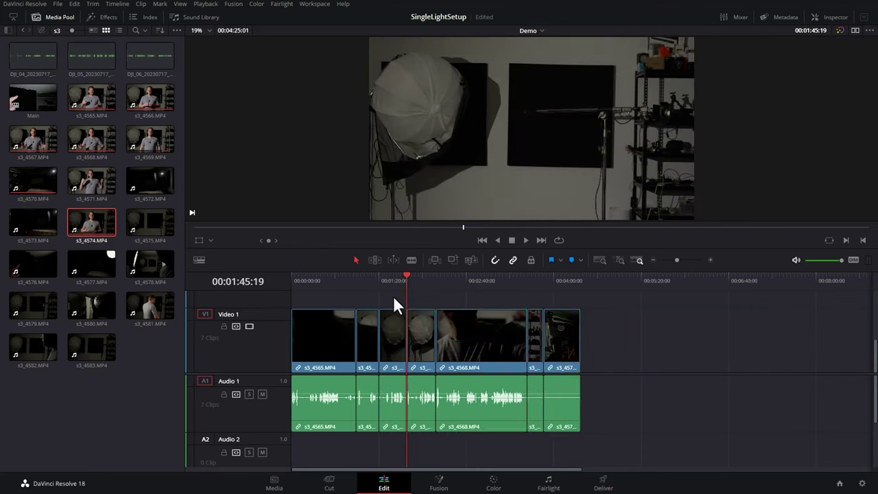
left_click(431, 283)
left_click(96, 349)
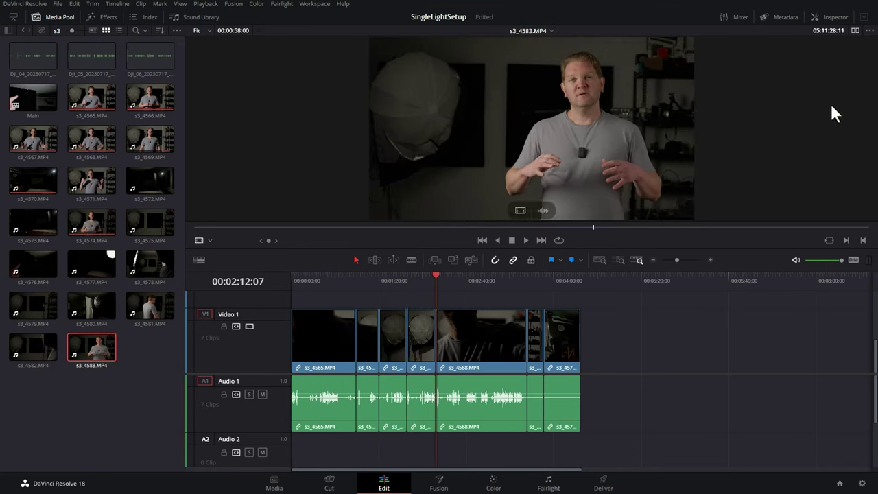
left_click(855, 30)
mouse_move(363, 148)
left_mouse_down()
mouse_move(756, 117)
mouse_move(786, 75)
mouse_move(700, 118)
mouse_move(374, 160)
left_mouse_up()
key("F9")
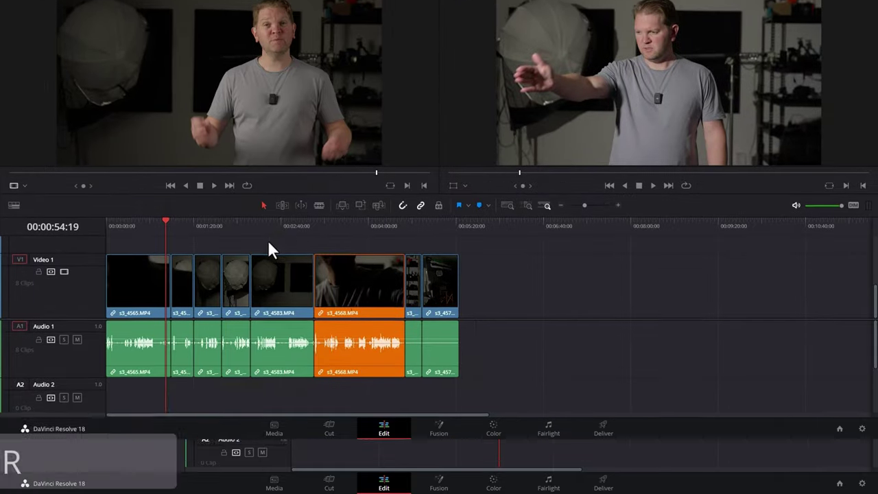
left_click_drag(268, 296, 505, 437)
mouse_move(303, 349)
left_mouse_down()
mouse_move(464, 349)
mouse_move(505, 297)
mouse_move(534, 321)
mouse_move(293, 337)
left_mouse_up()
left_click(506, 295)
left_click_drag(462, 329, 383, 340)
left_click_drag(619, 325, 443, 333)
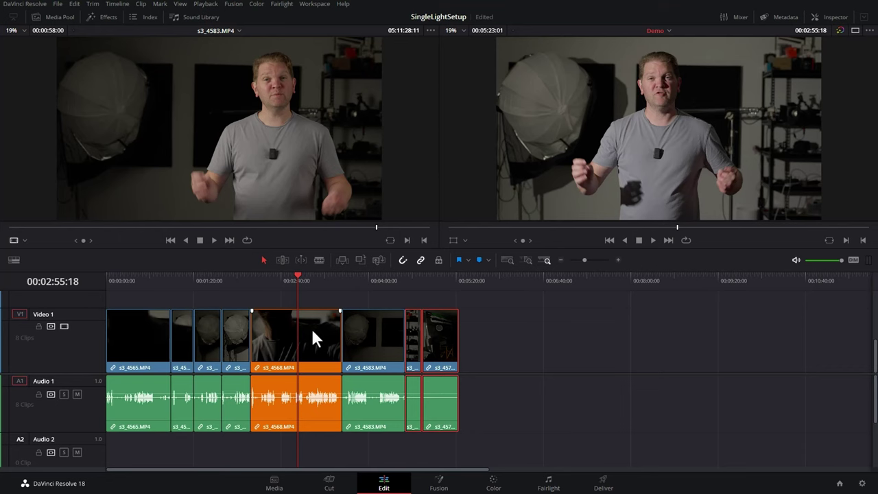
left_click(310, 326)
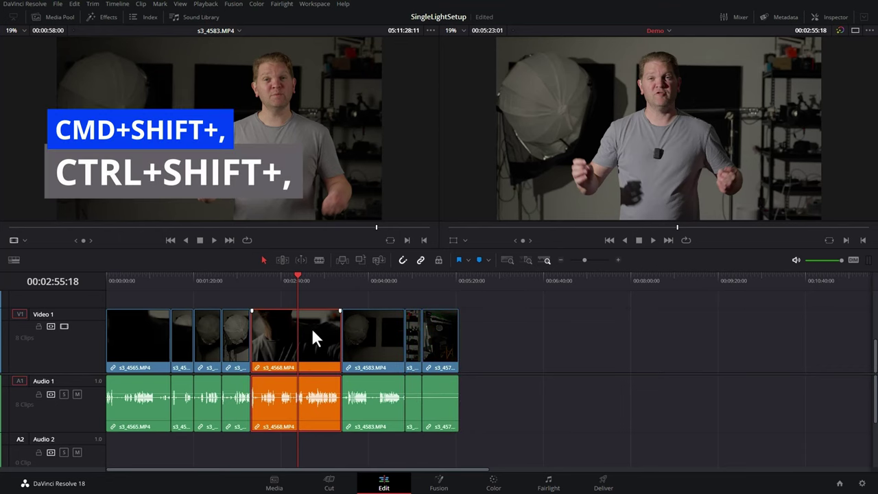
key("ctrl+shift+comma")
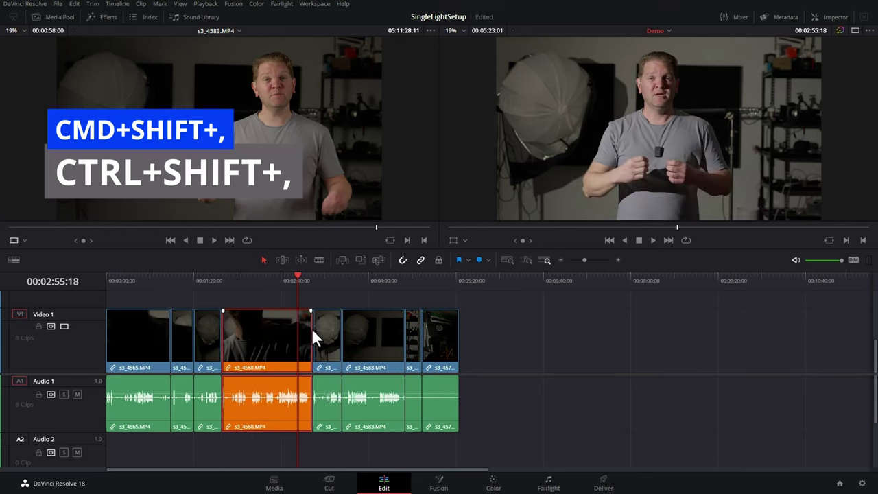
key("ctrl+shift+comma")
key("ctrl+shift+comma")
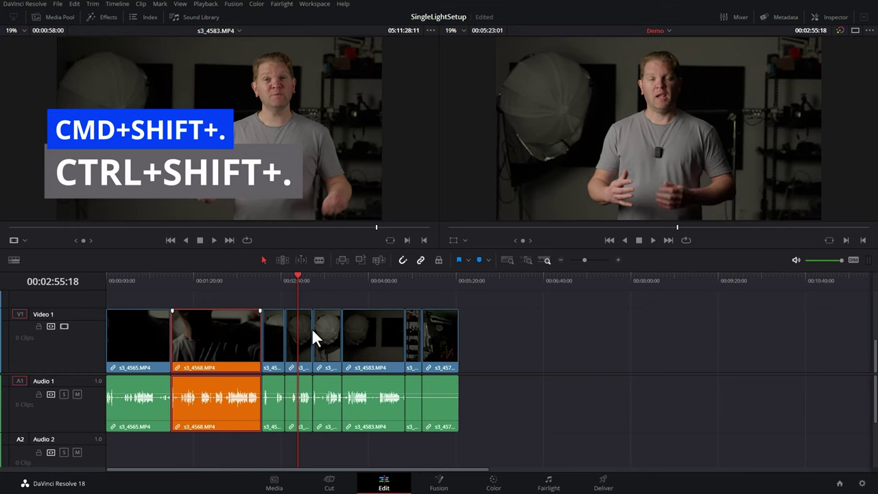
key("ctrl+shift+period")
key("ctrl+shift+period")
key("ctrl+shift+period")
key("ctrl+shift+period")
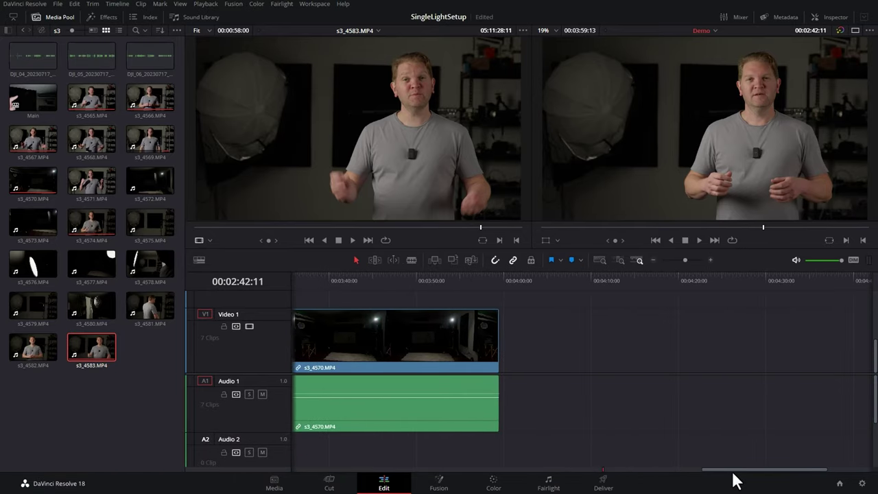
- Add s3_4582 from the Media Pool at the playhead after s3_4570
left_click(494, 281)
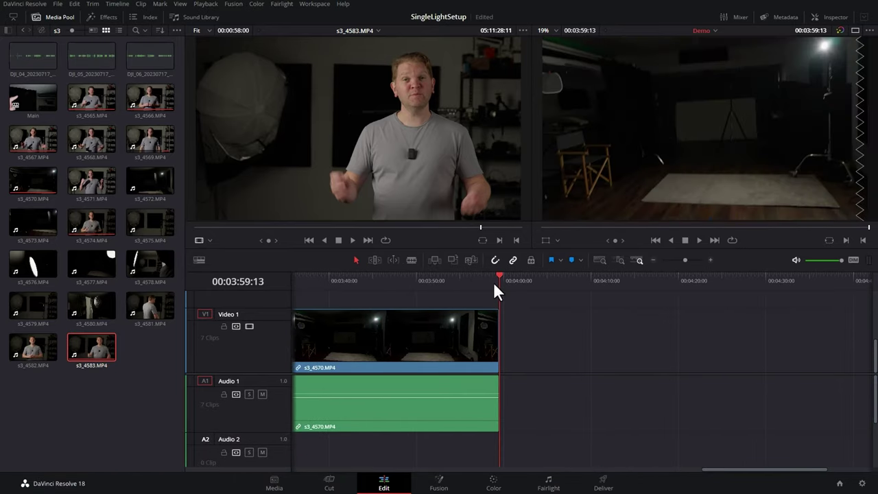
left_click(49, 355)
left_click_drag(49, 355, 508, 323)
- Append s3_4576 to the end of the timeline with Shift+F12
scroll(587, 324, "down", 3)
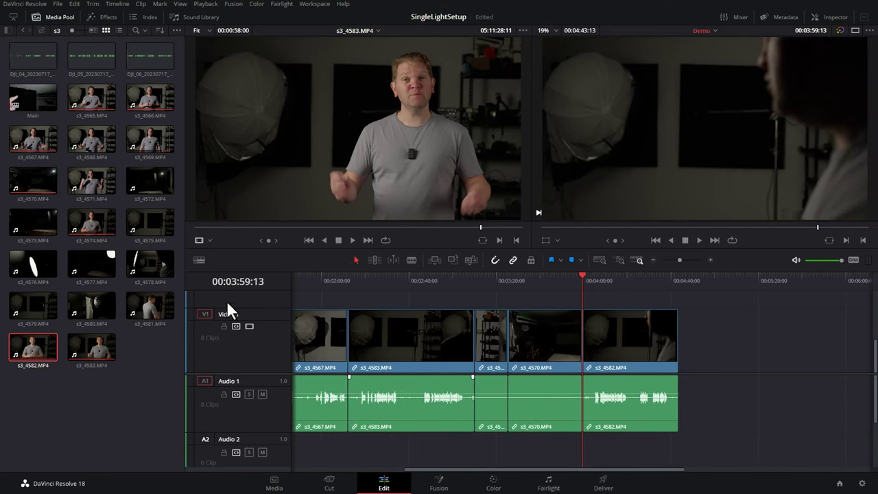
left_click(22, 269)
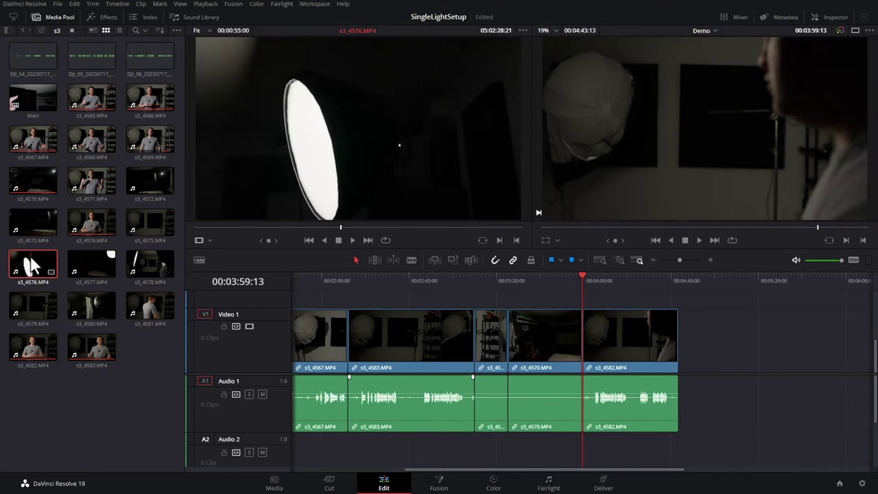
key("shift+F12")
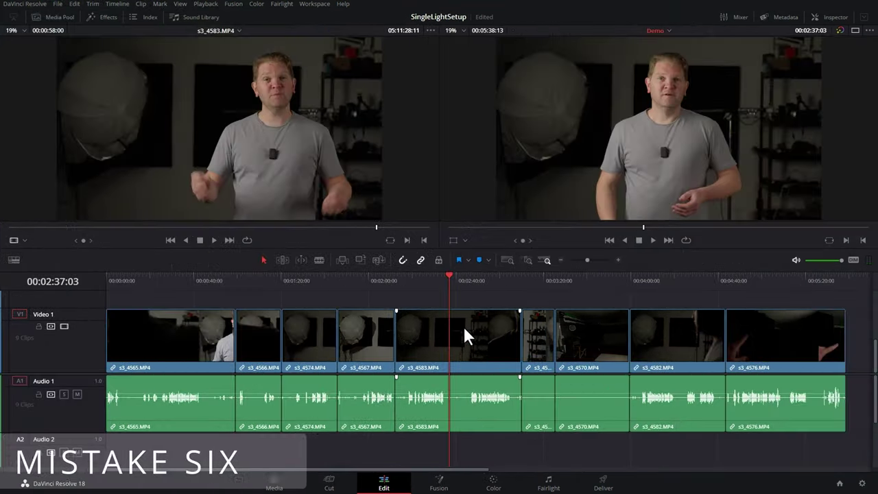
- Select s3_4583 under the playhead and lift it out, leaving a gap after s3_4567
left_click(464, 328)
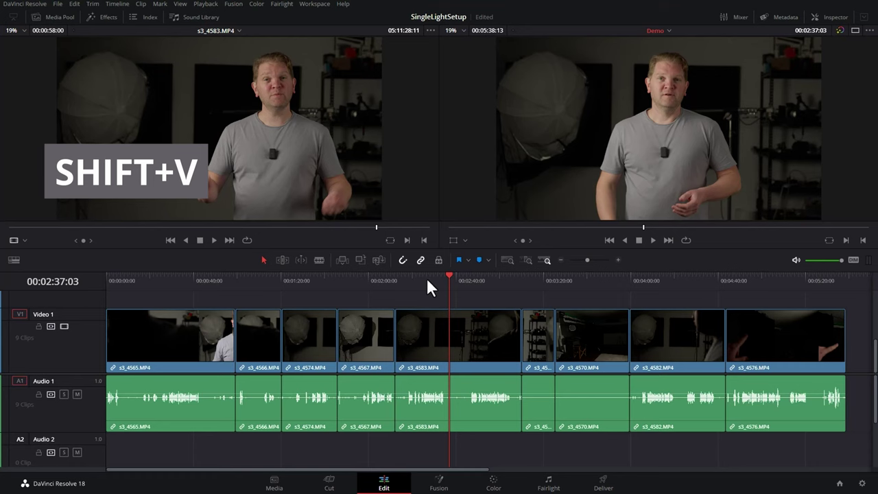
key("shift+v")
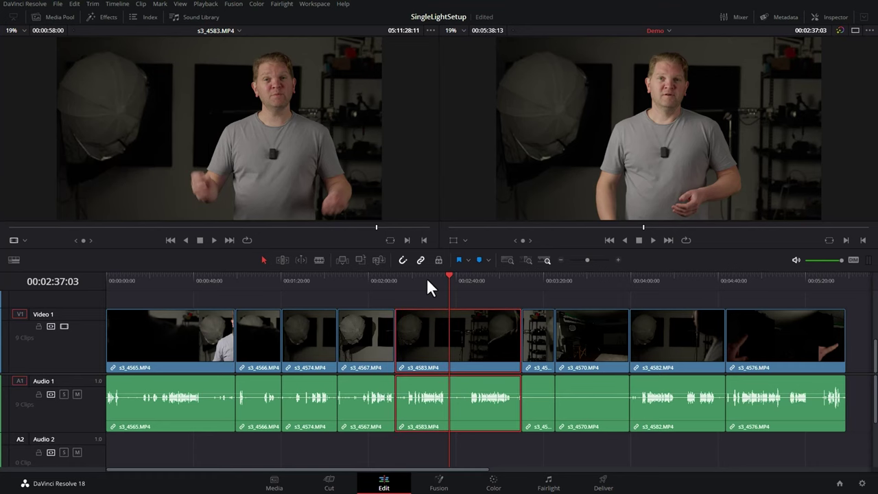
key("BackSpace")
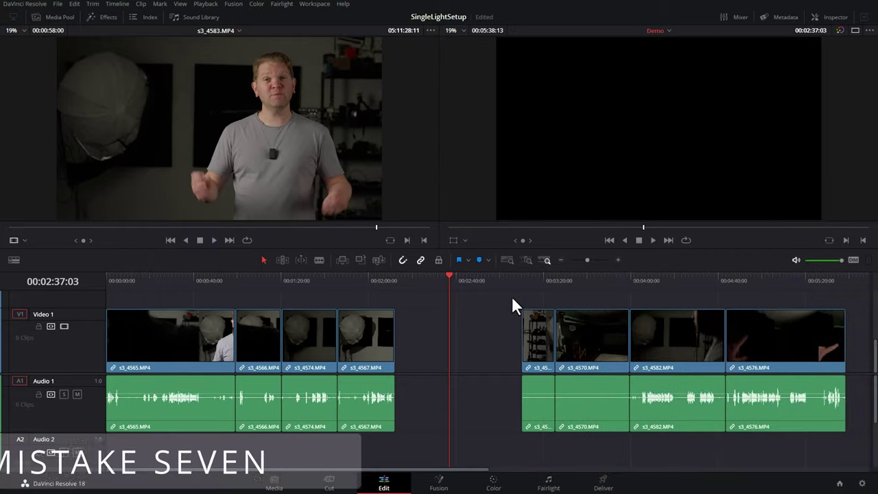
- Ripple-delete the gap so later clips close up, then select s3_4566 for removal
left_click_drag(512, 300, 846, 462)
left_click_drag(623, 348, 481, 332)
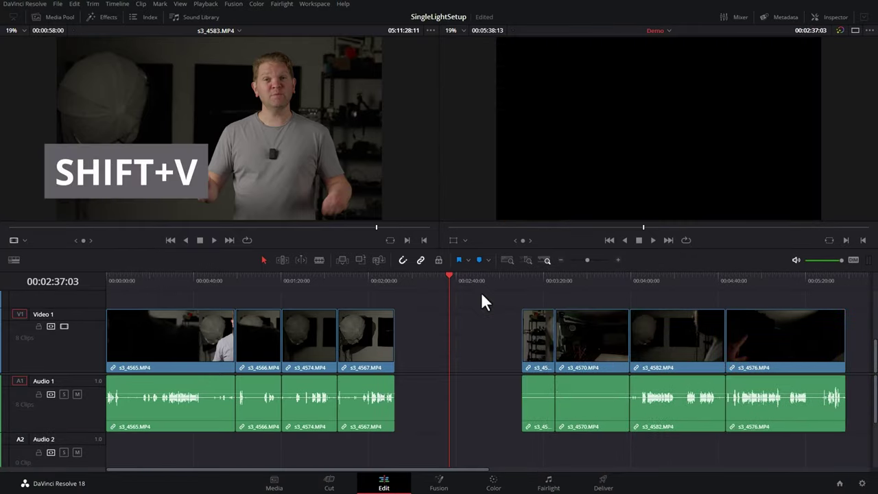
key("shift+v")
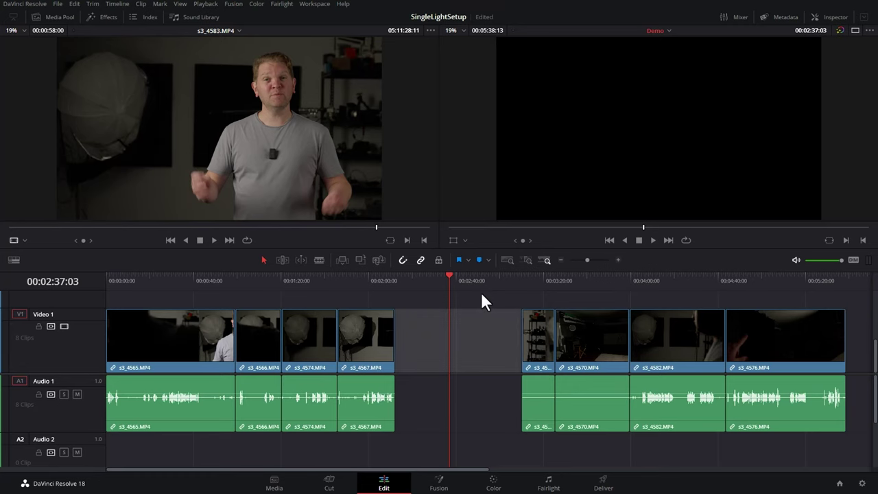
key("Delete")
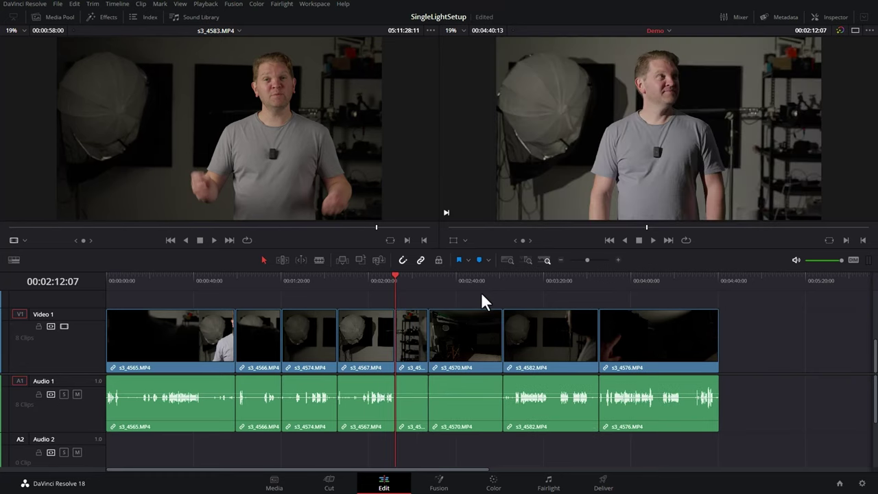
left_click(252, 329)
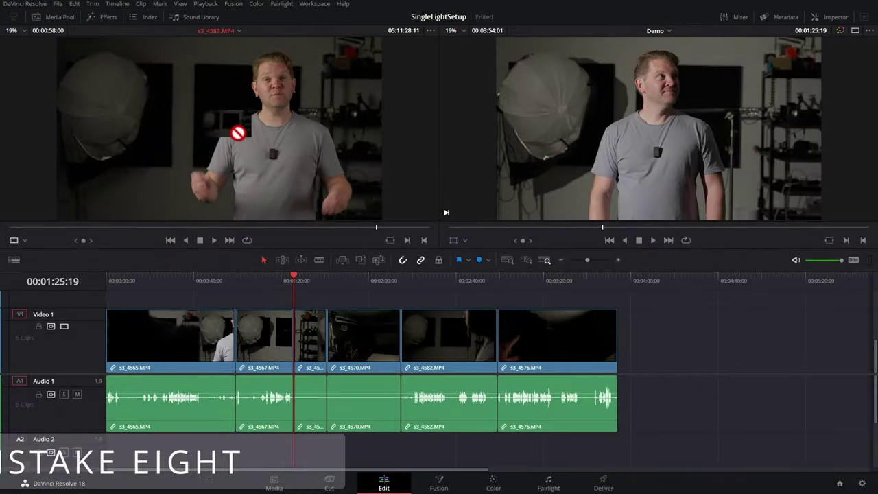
- Try adding s3_4583 to the timeline end, trim its start, then delete it again
left_click_drag(238, 133, 679, 337)
left_click_drag(700, 277, 723, 284)
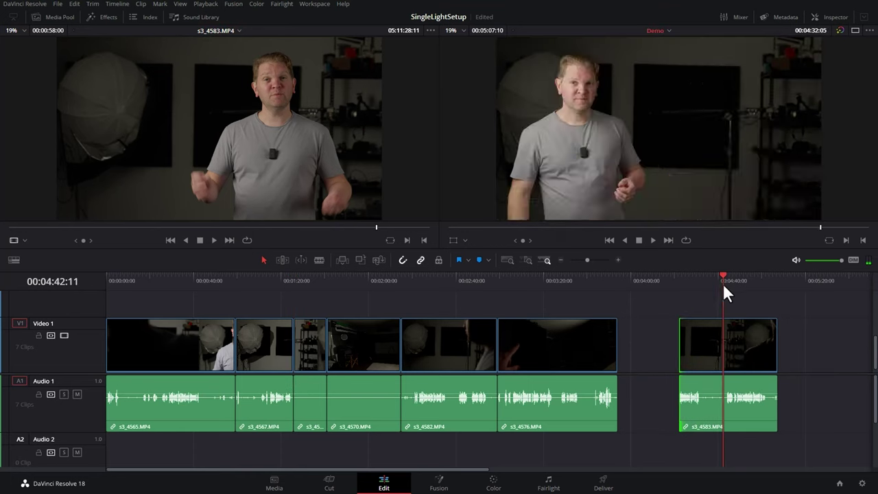
left_click_drag(679, 343, 646, 328)
key("Delete")
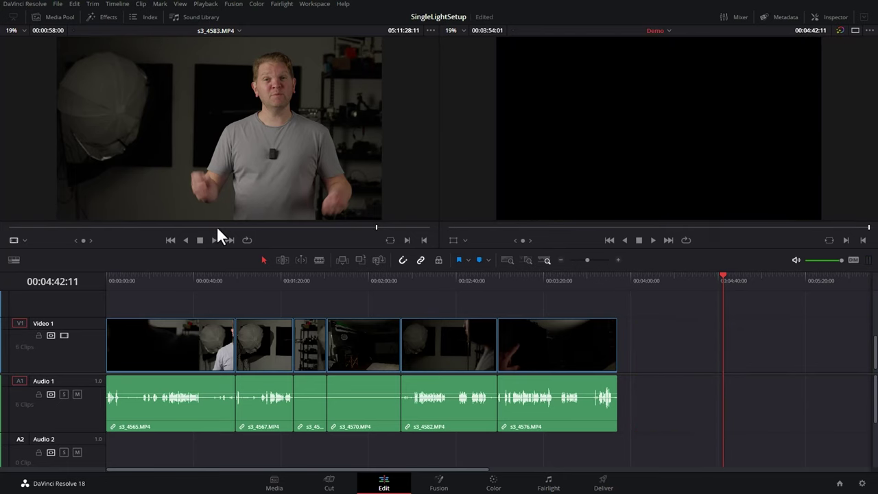
- Load s3_4572 in the source viewer, mark In and Out, and drop that section at the timeline end
left_click(855, 31)
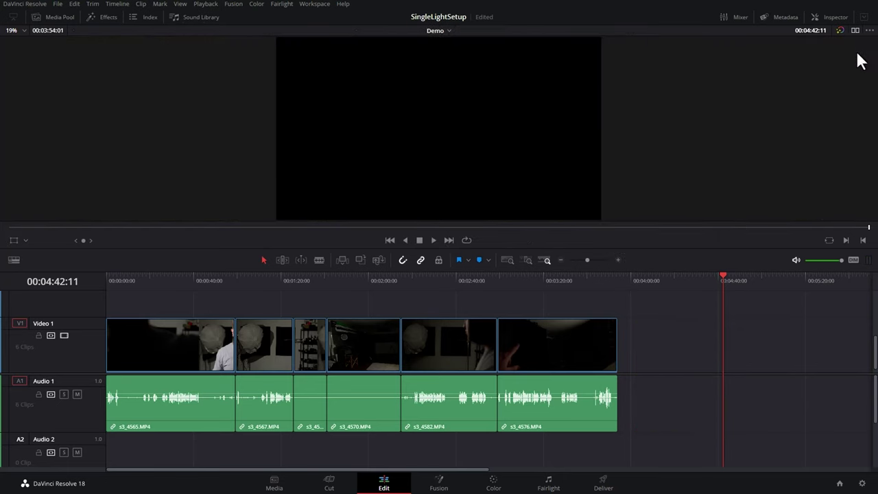
left_click(855, 30)
left_click(54, 16)
left_click(136, 183)
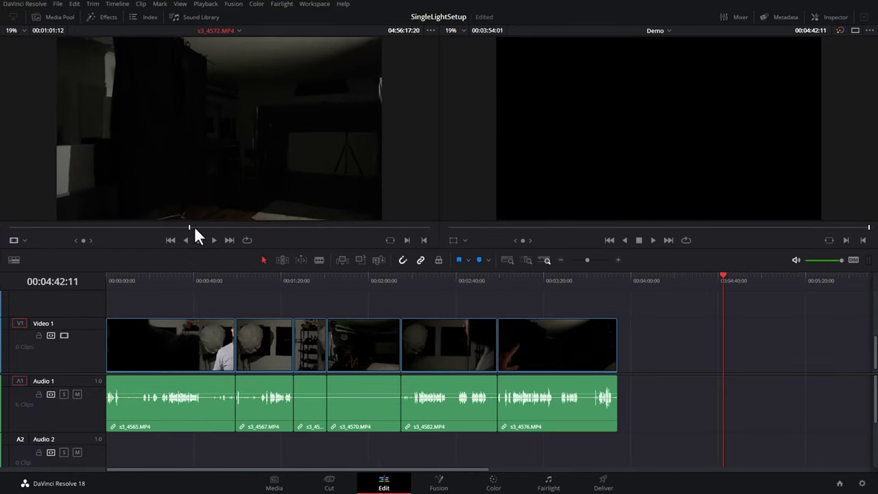
mouse_move(194, 226)
left_mouse_down()
mouse_move(169, 225)
mouse_move(194, 223)
left_mouse_up()
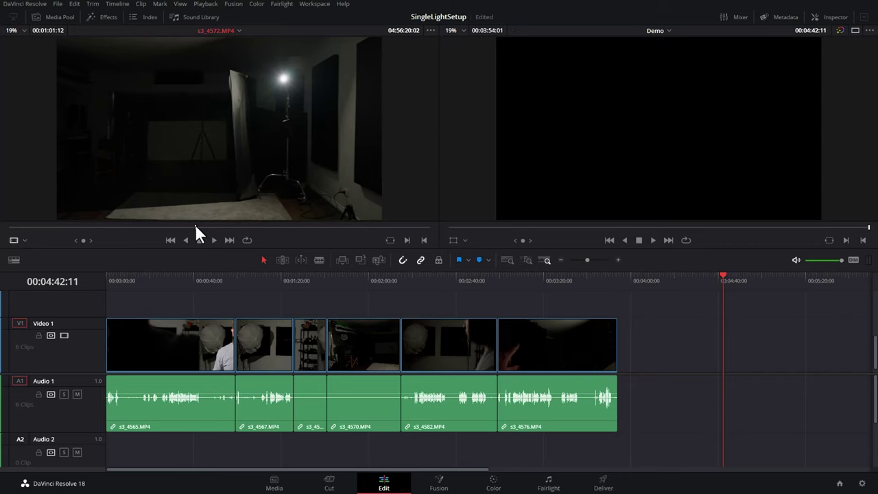
key("i")
left_click_drag(194, 224, 251, 223)
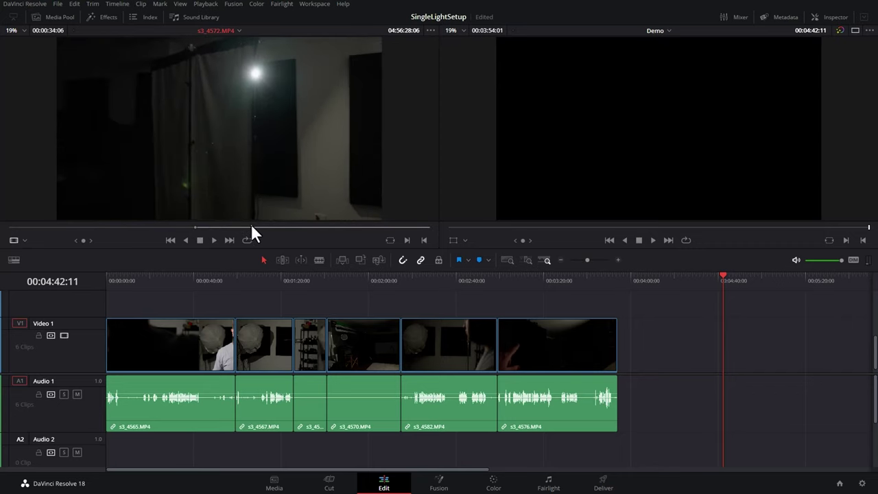
key("o")
mouse_move(241, 190)
left_click_drag(195, 123, 643, 352)
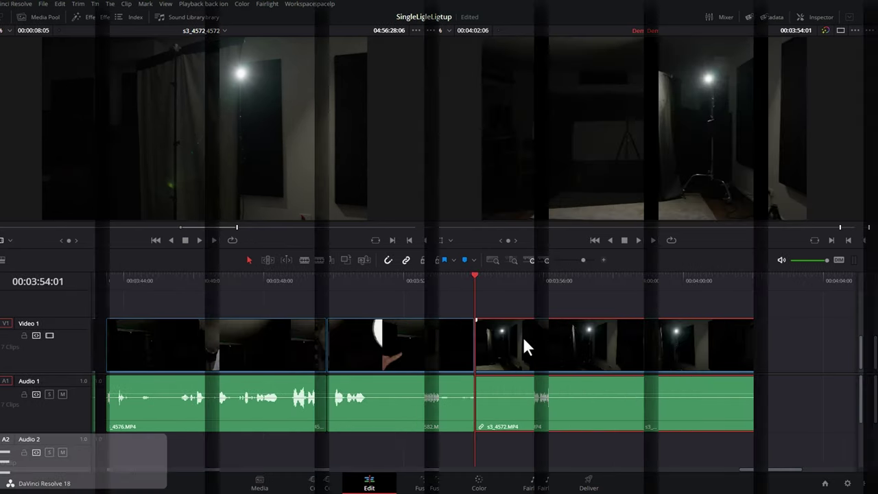
- Move s3_4572 slightly right, then nudge it a few more frames later with the period key
mouse_move(539, 336)
left_mouse_down()
mouse_move(549, 337)
mouse_move(543, 349)
left_mouse_up()
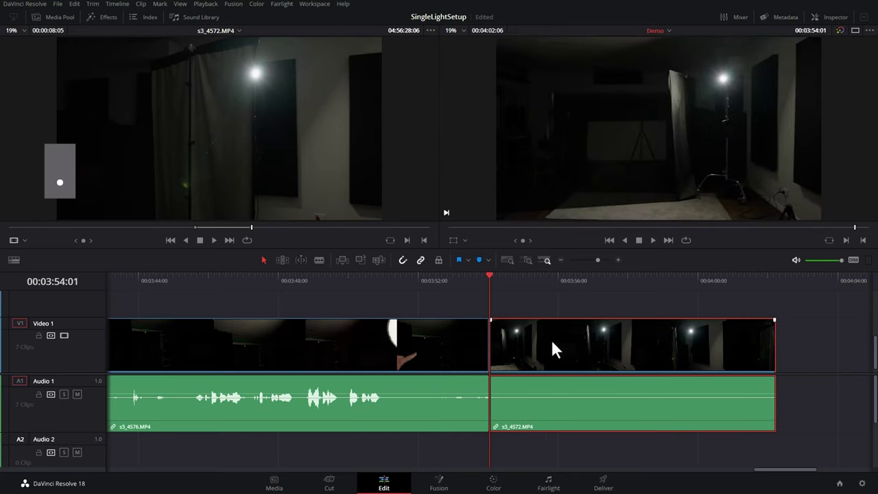
key("period")
key("period")
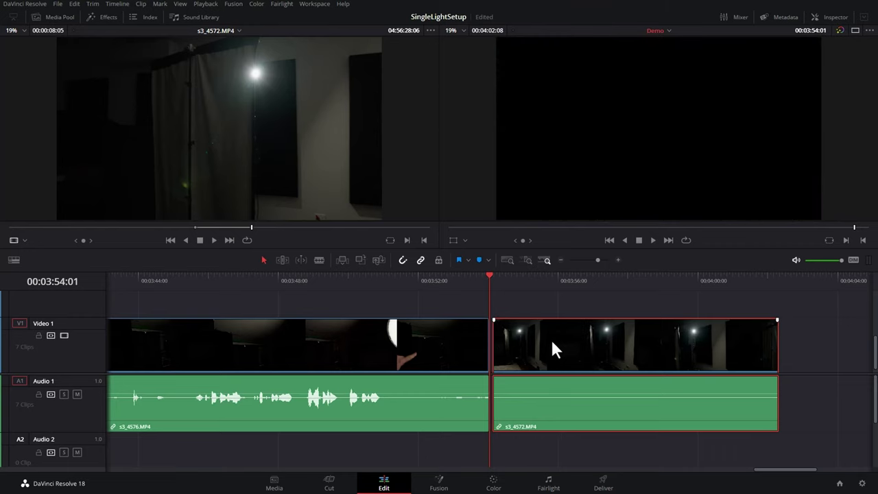
key("period")
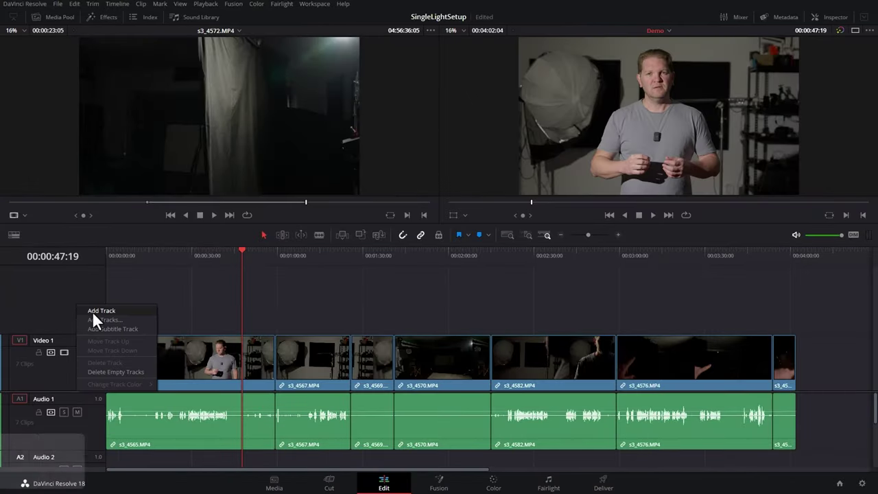
- Add a Video 2 track, try dropping s3_4572 and undo, then place it on top with F12
left_click(101, 311)
left_click_drag(204, 116, 249, 301)
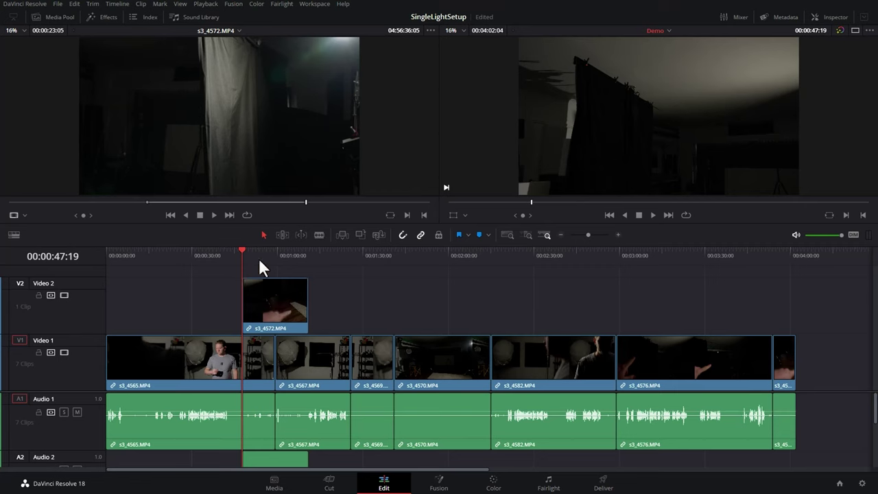
mouse_move(259, 258)
left_mouse_down()
mouse_move(250, 251)
mouse_move(284, 258)
mouse_move(265, 268)
mouse_move(243, 253)
mouse_move(261, 253)
left_mouse_up()
key("ctrl+z")
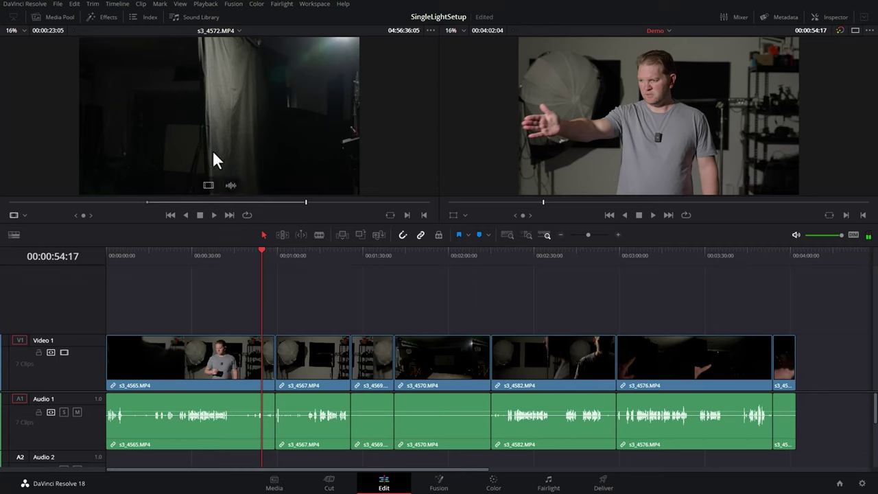
left_click(205, 122)
key("F12")
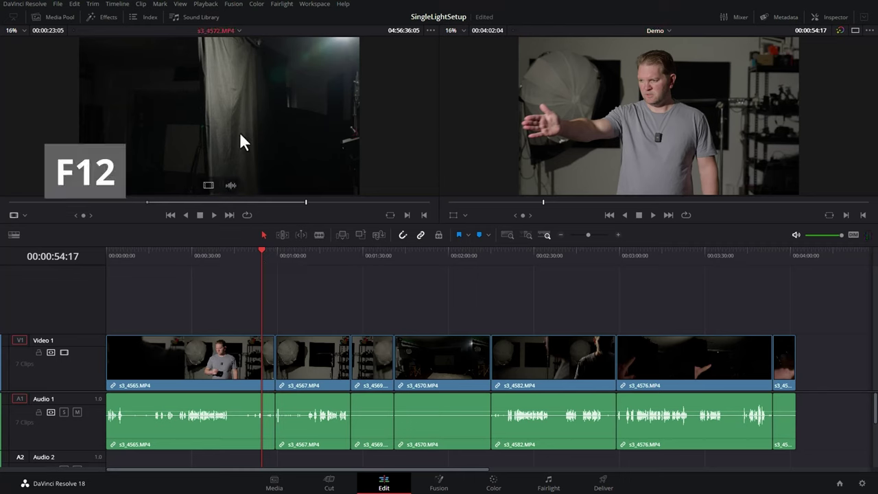